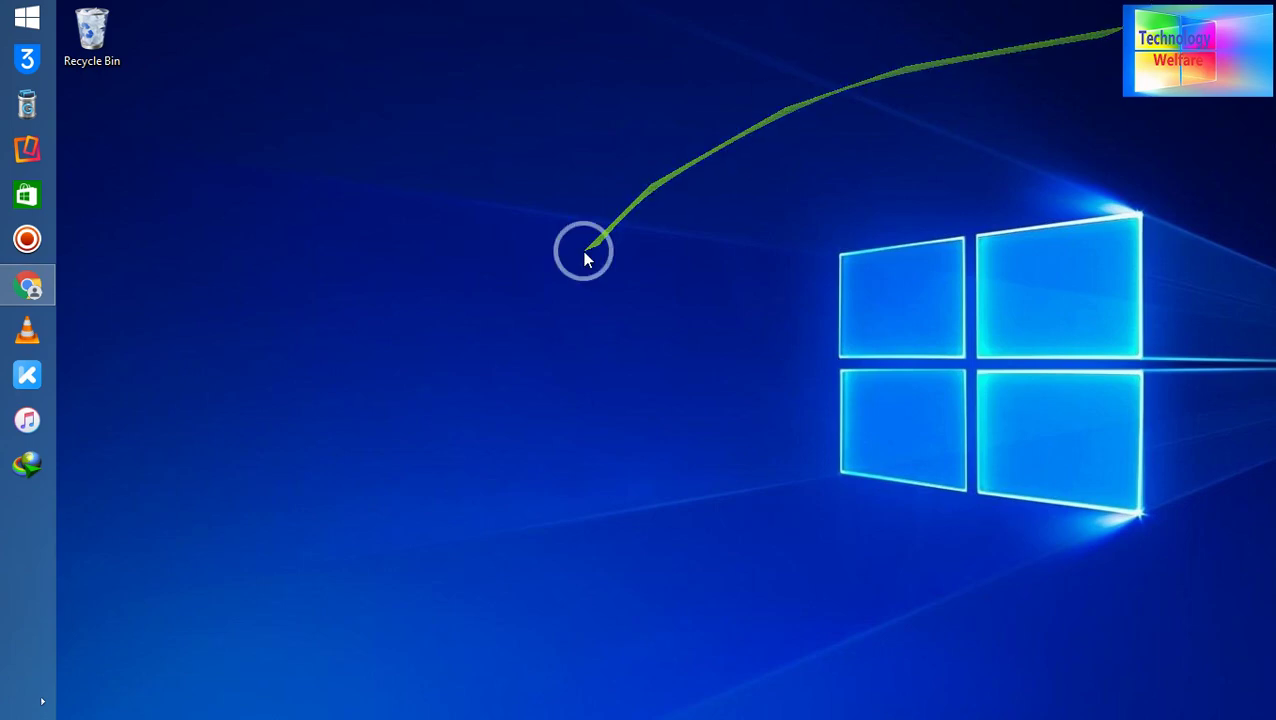
Open Chrome and run a Google search for 'toshiba laptop drivers' via the suggestion.
{"action": "left_click", "coordinate": [35, 287]}
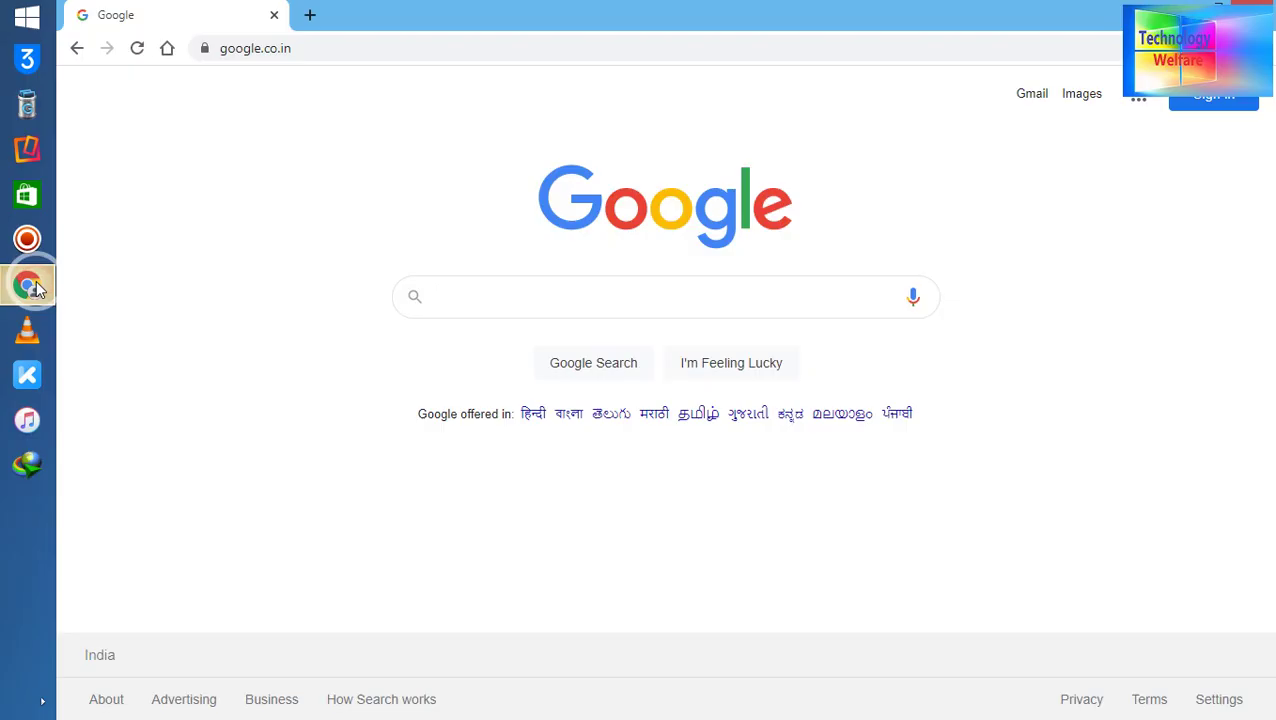
{"action": "left_click", "coordinate": [477, 294]}
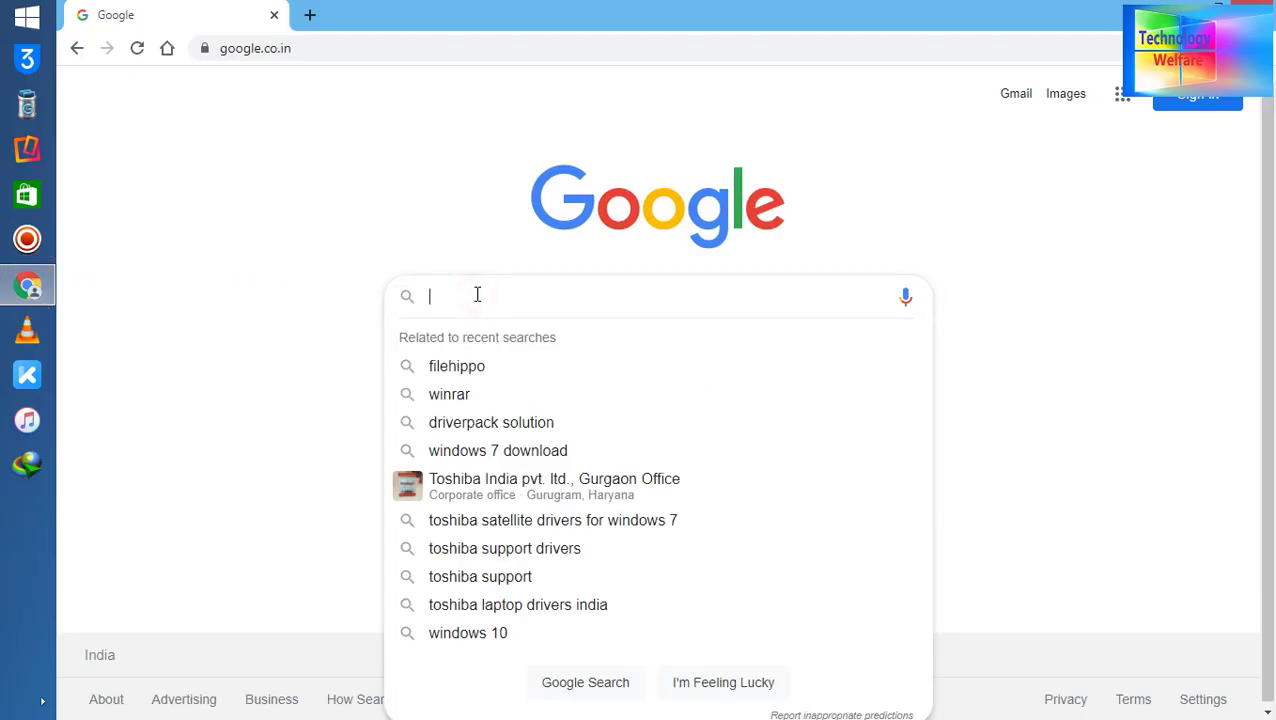
{"action": "type", "text": "to"}
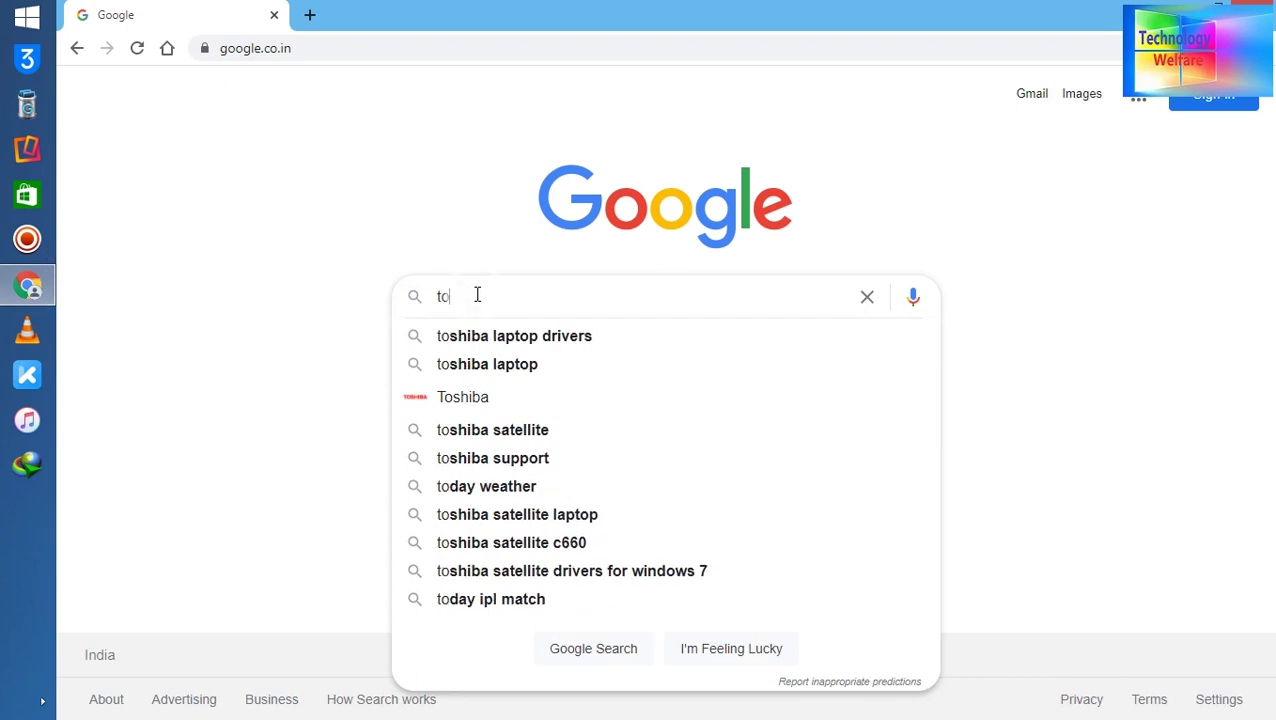
{"action": "left_click", "coordinate": [518, 343]}
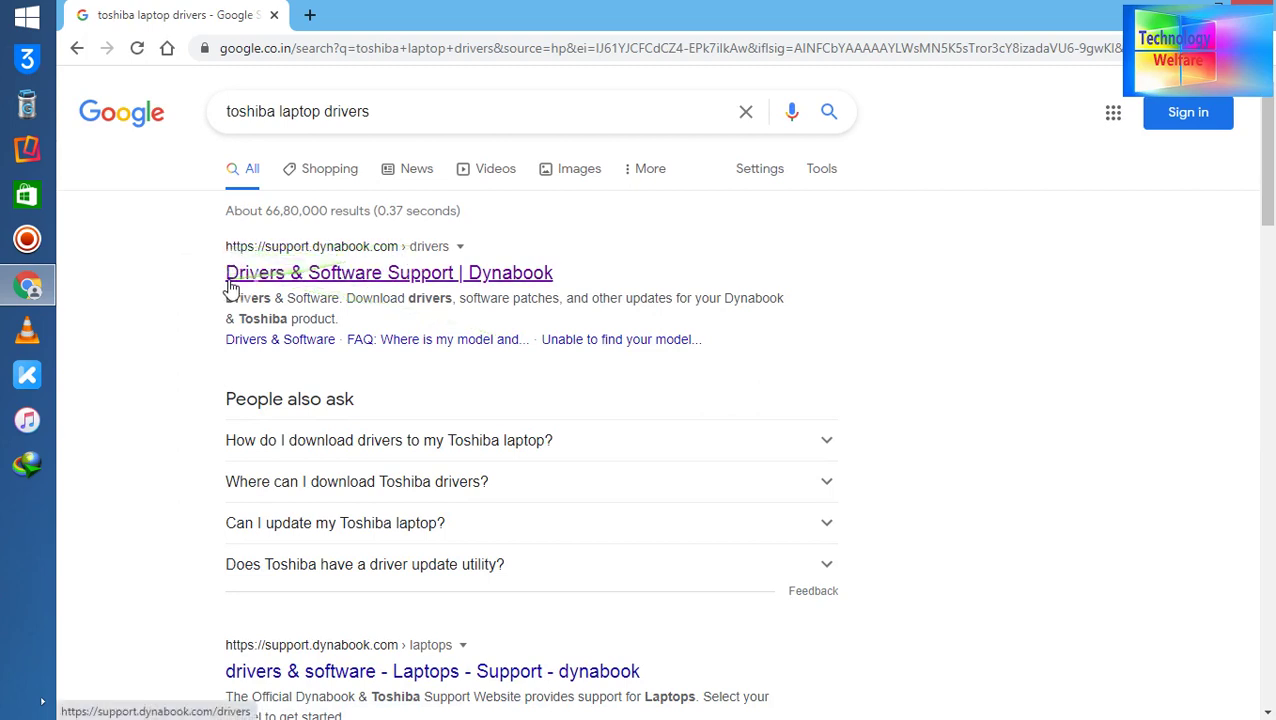
Open the 'Drivers & Software Support | Dynabook' result and focus its model or serial number field.
{"action": "left_click", "coordinate": [474, 274]}
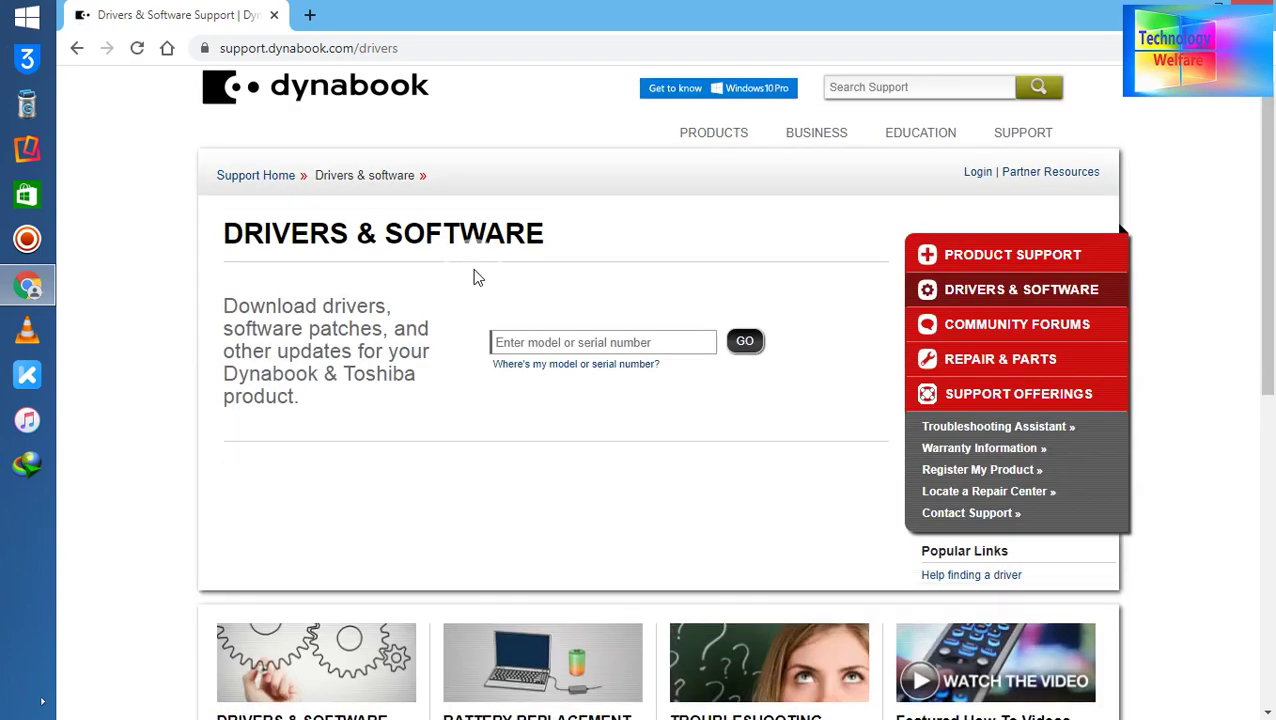
{"action": "left_click", "coordinate": [556, 342]}
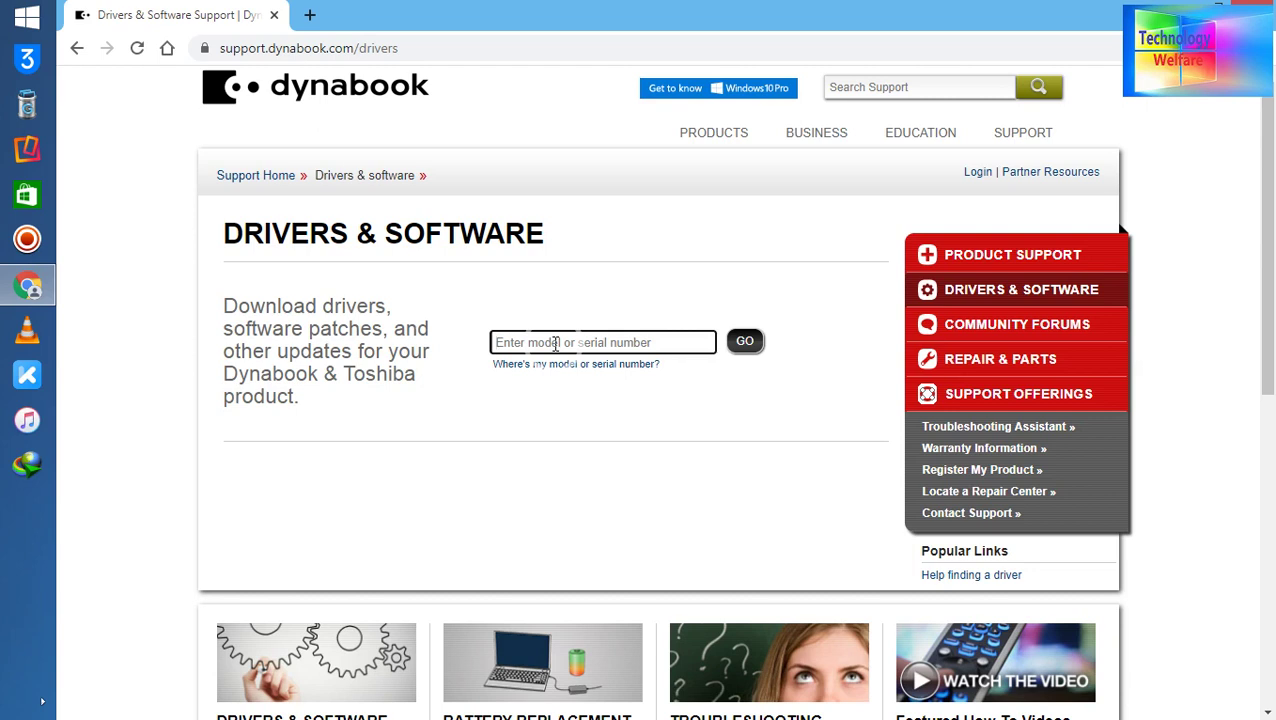
Look up downloads for model Tecra C50-C1500 using the autocomplete suggestion.
{"action": "type", "text": "Tecra C50-C1500"}
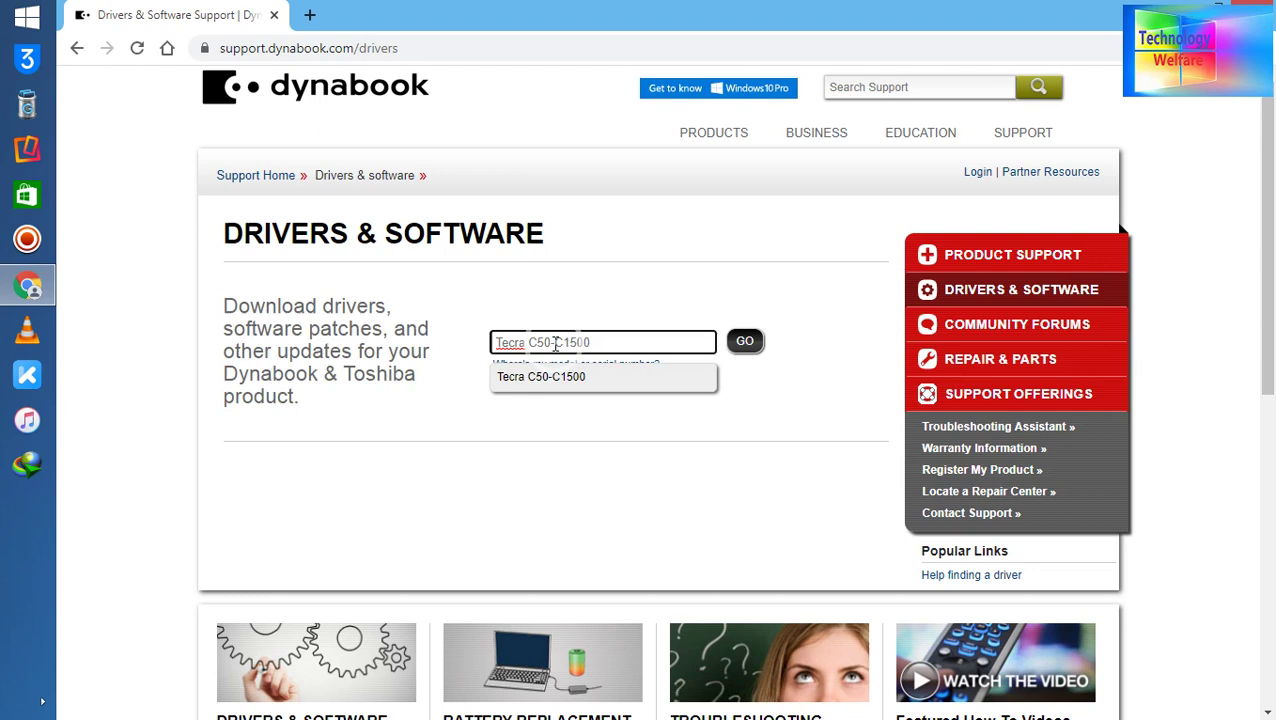
{"action": "left_click", "coordinate": [571, 377]}
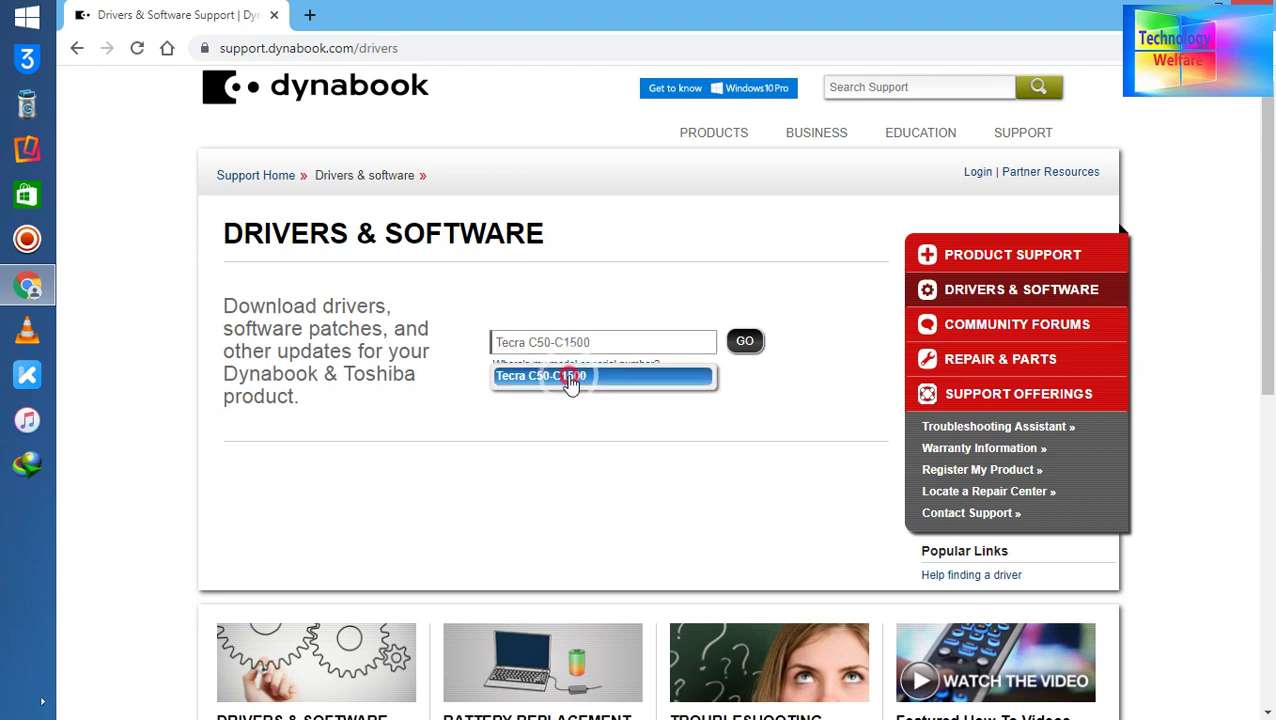
{"action": "left_click", "coordinate": [750, 343]}
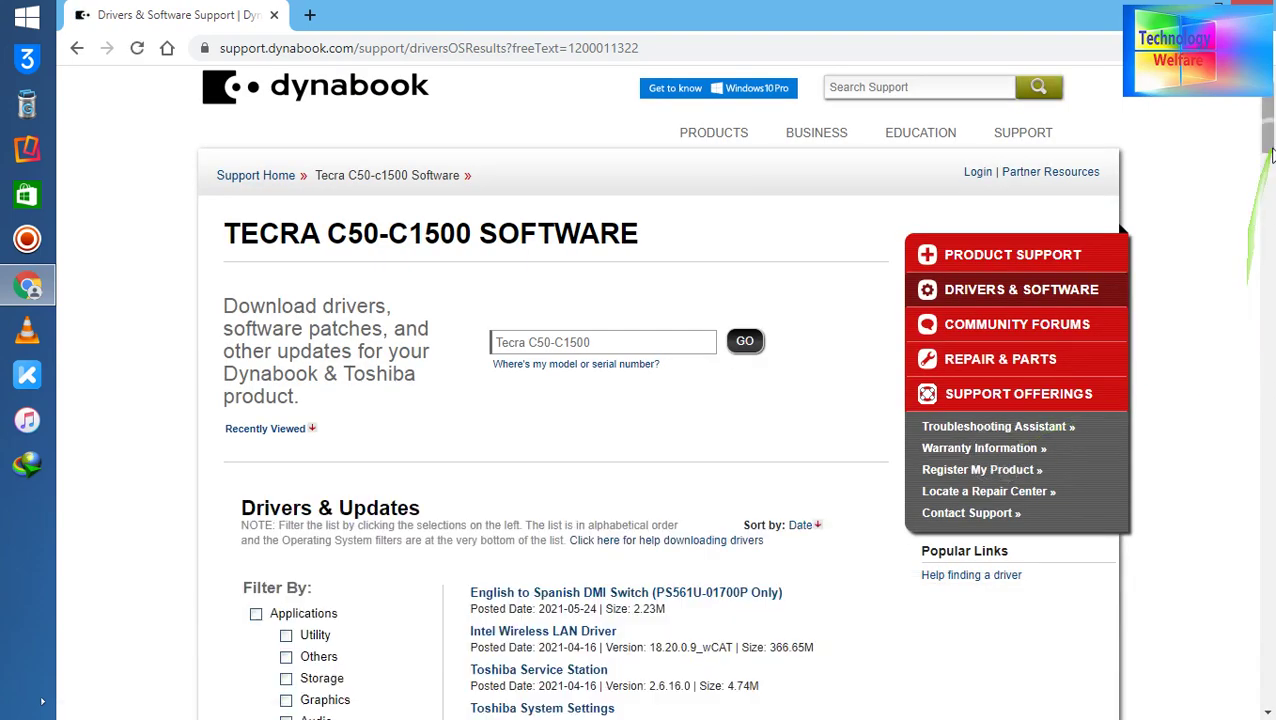
Filter the Tecra C50-C1500 list to Audio applications under Filter By.
{"action": "left_click_drag", "start_coordinate": [1269, 144], "coordinate": [1271, 193]}
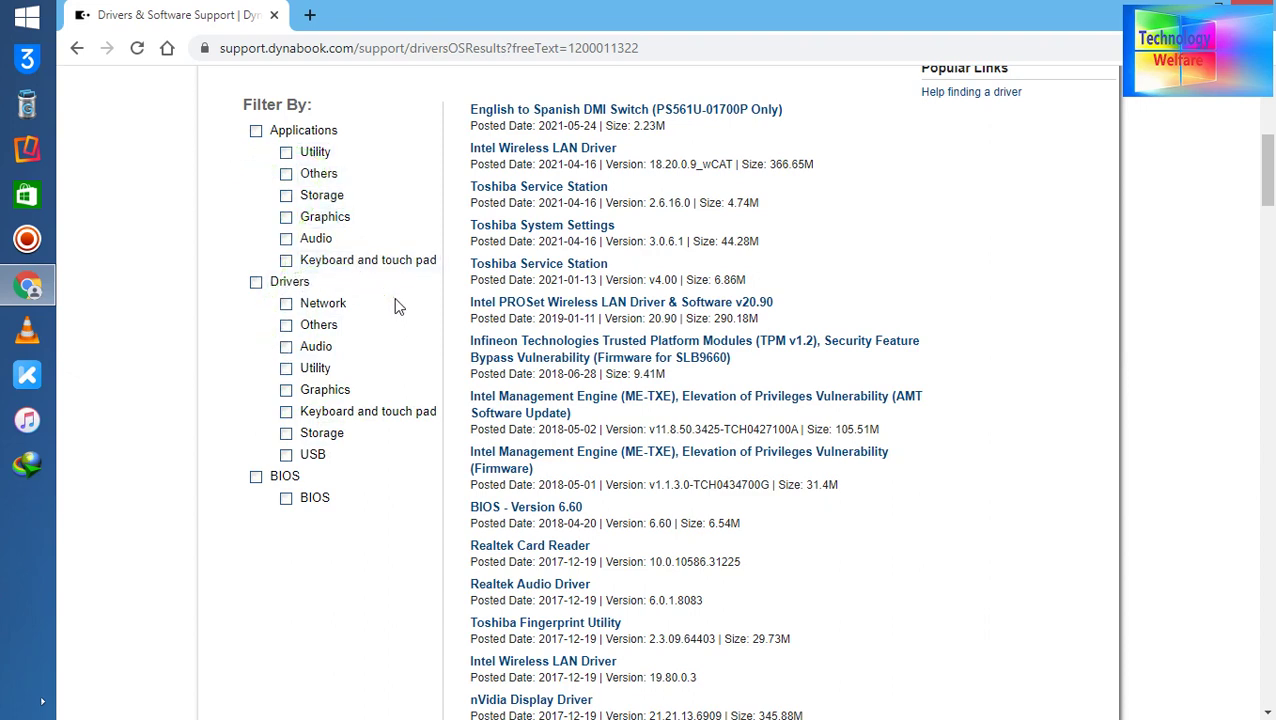
{"action": "left_click", "coordinate": [286, 238]}
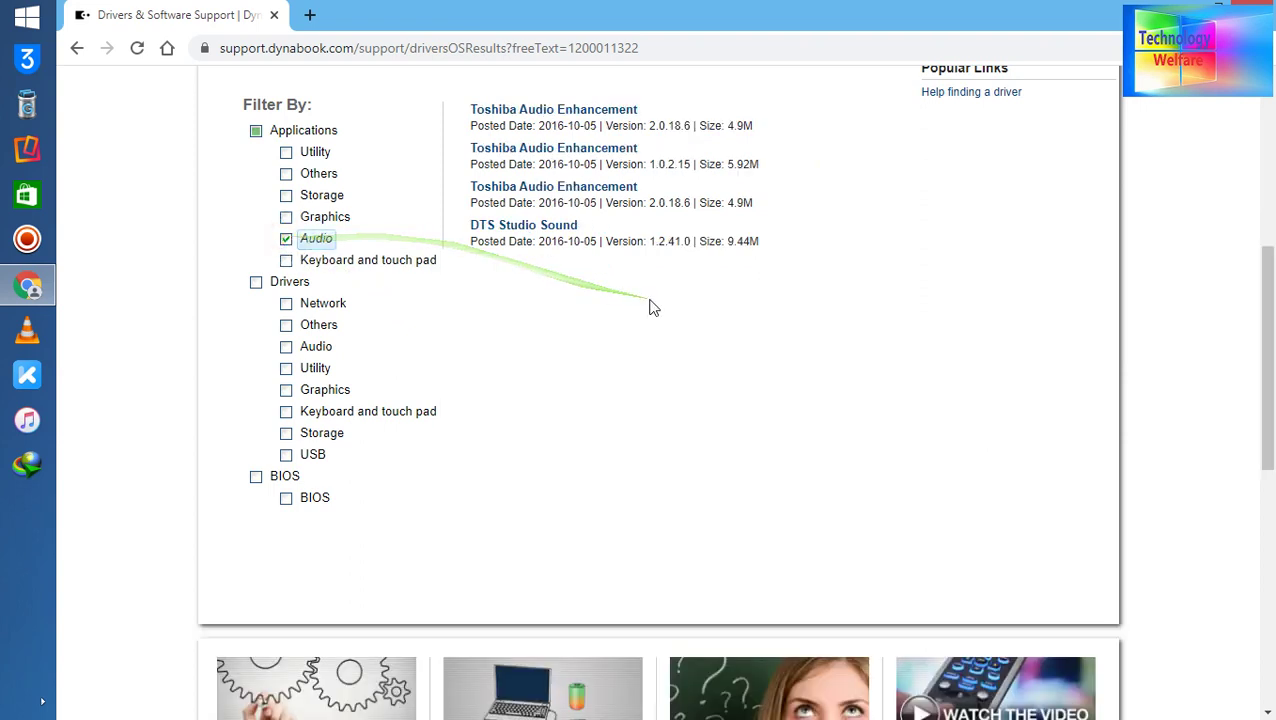
{"action": "mouse_move", "coordinate": [1268, 321]}
{"action": "left_mouse_down"}
{"action": "mouse_move", "coordinate": [1270, 226]}
{"action": "mouse_move", "coordinate": [1270, 261]}
{"action": "left_mouse_up"}
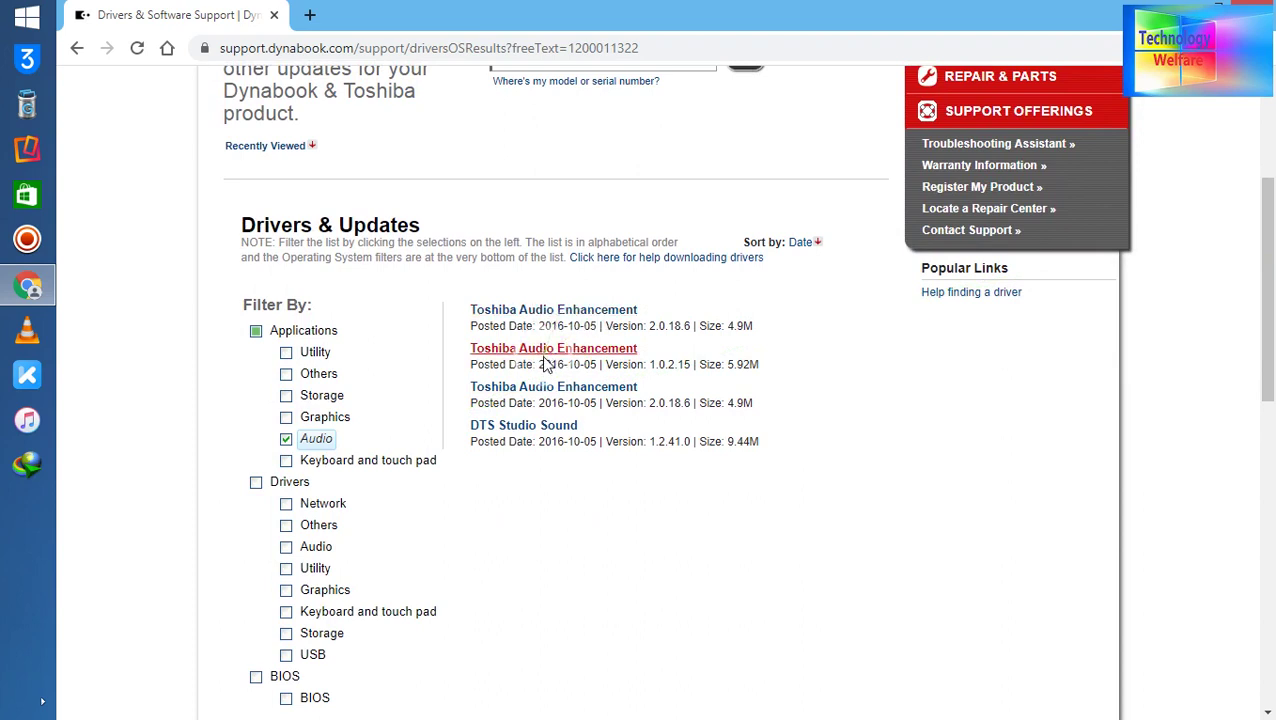
Open the first Toshiba Audio Enhancement entry and start downloading tch0047900a.exe.
{"action": "left_click", "coordinate": [573, 311]}
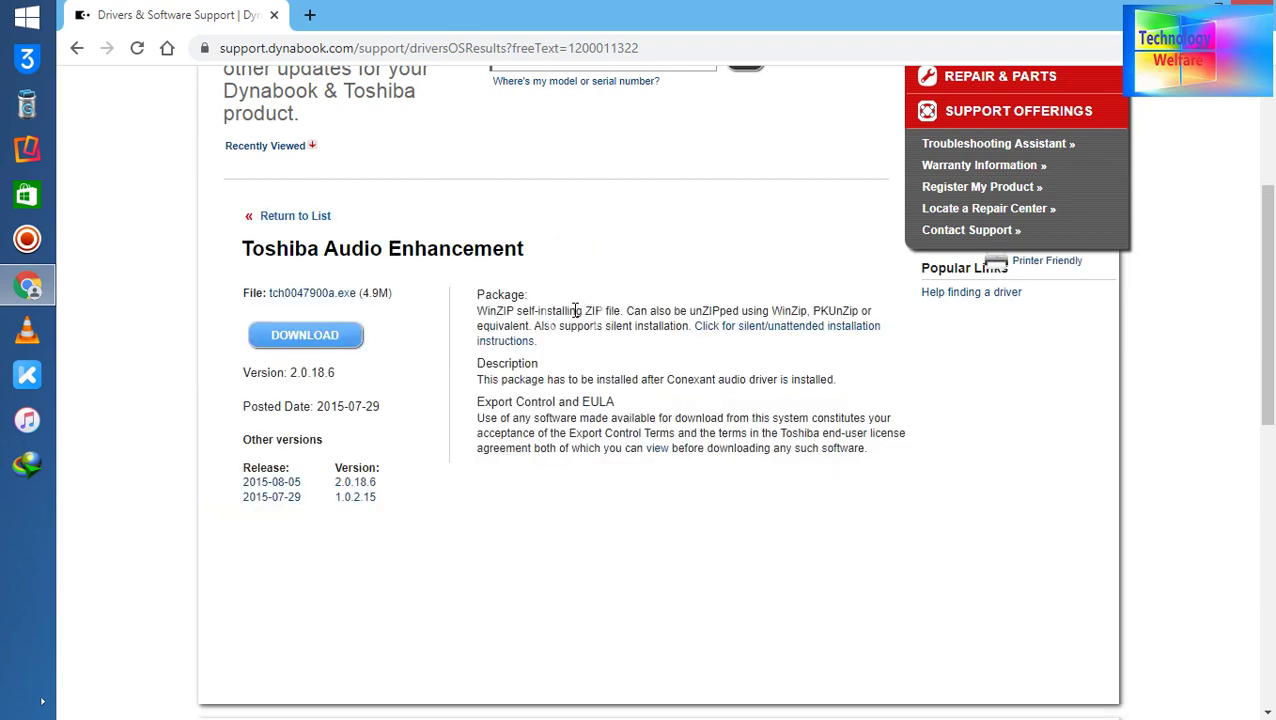
{"action": "left_click", "coordinate": [321, 337]}
{"action": "left_click", "coordinate": [321, 339]}
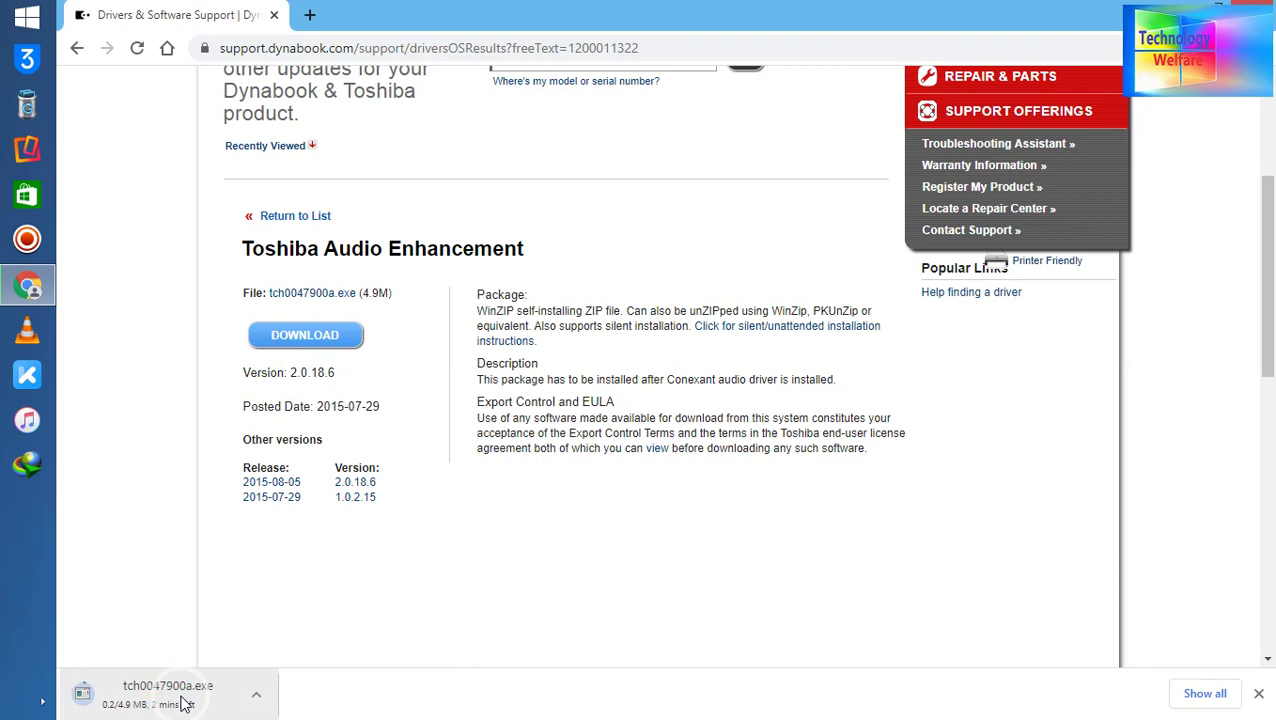
Cancel the in-progress tch0047900a.exe download from the download shelf.
{"action": "right_click", "coordinate": [185, 704]}
{"action": "left_click", "coordinate": [246, 683]}
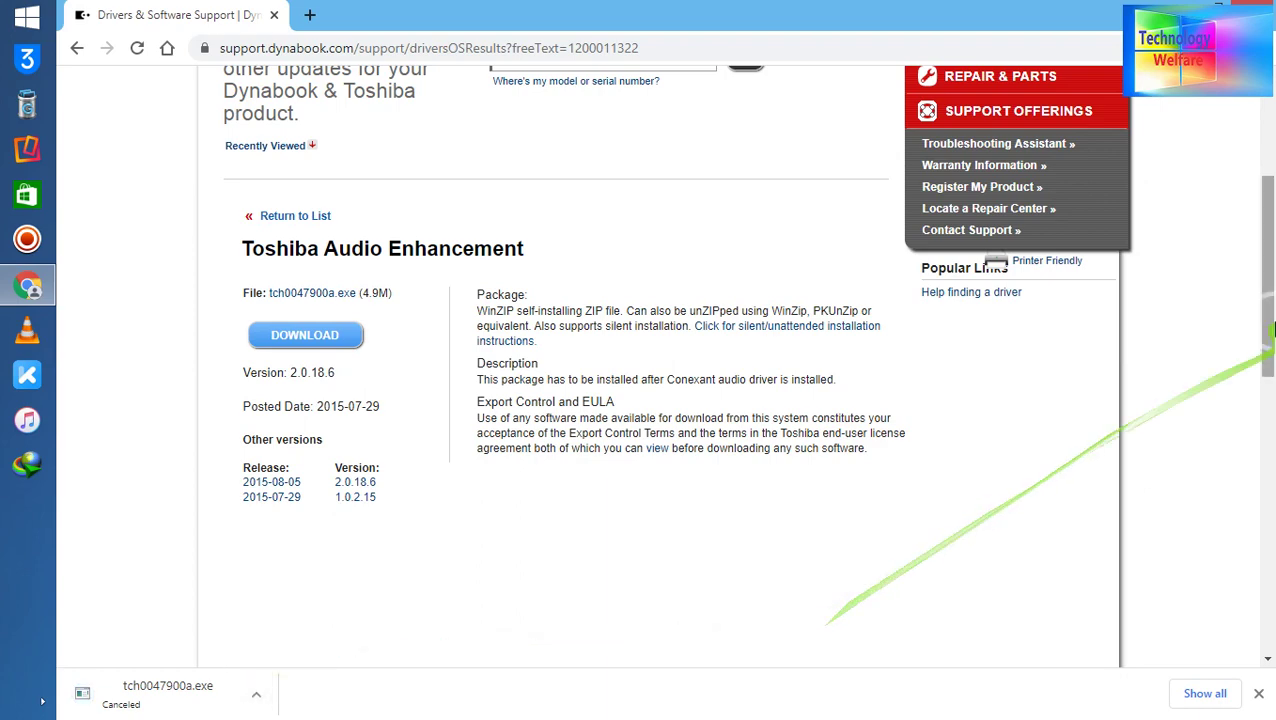
{"action": "left_click_drag", "start_coordinate": [1268, 310], "coordinate": [1272, 178]}
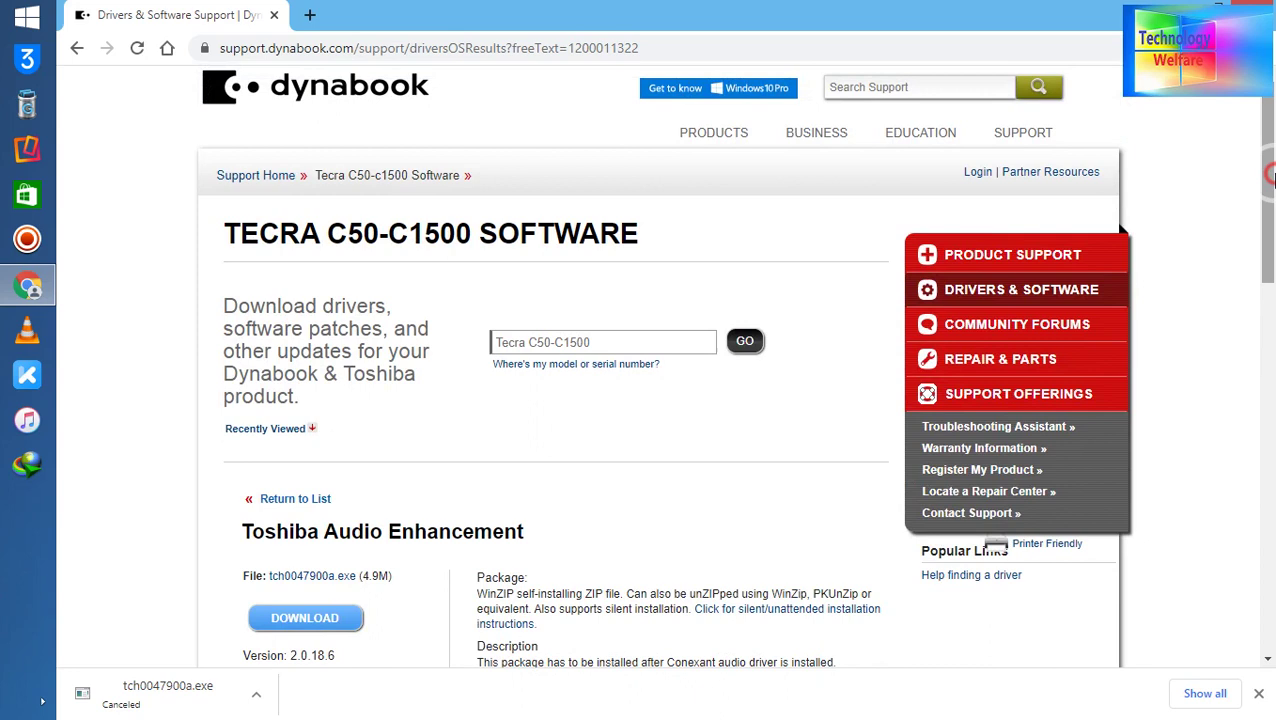